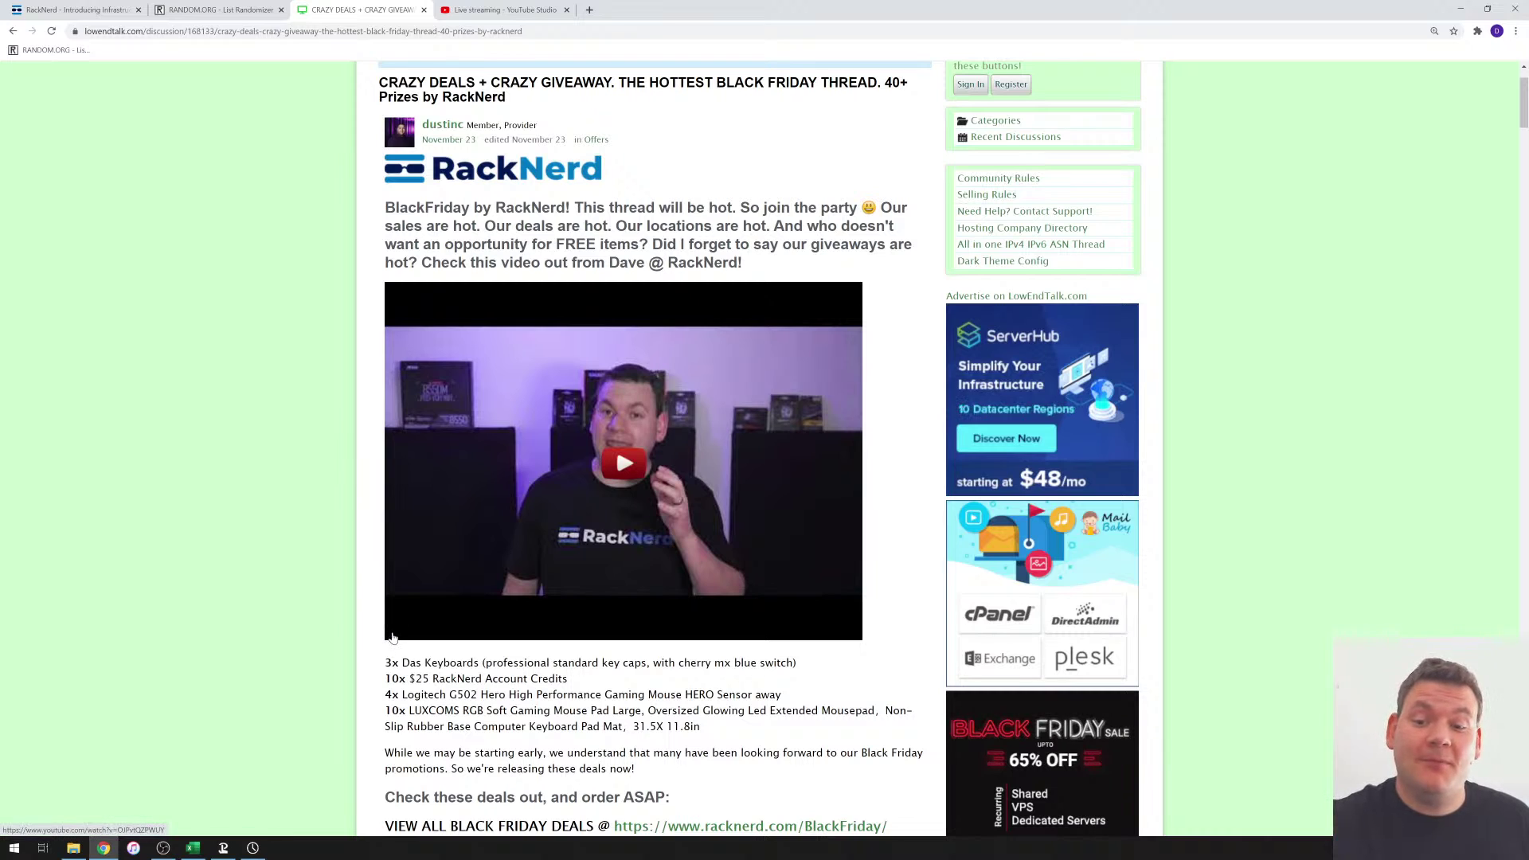
scroll(394, 641, down, 1)
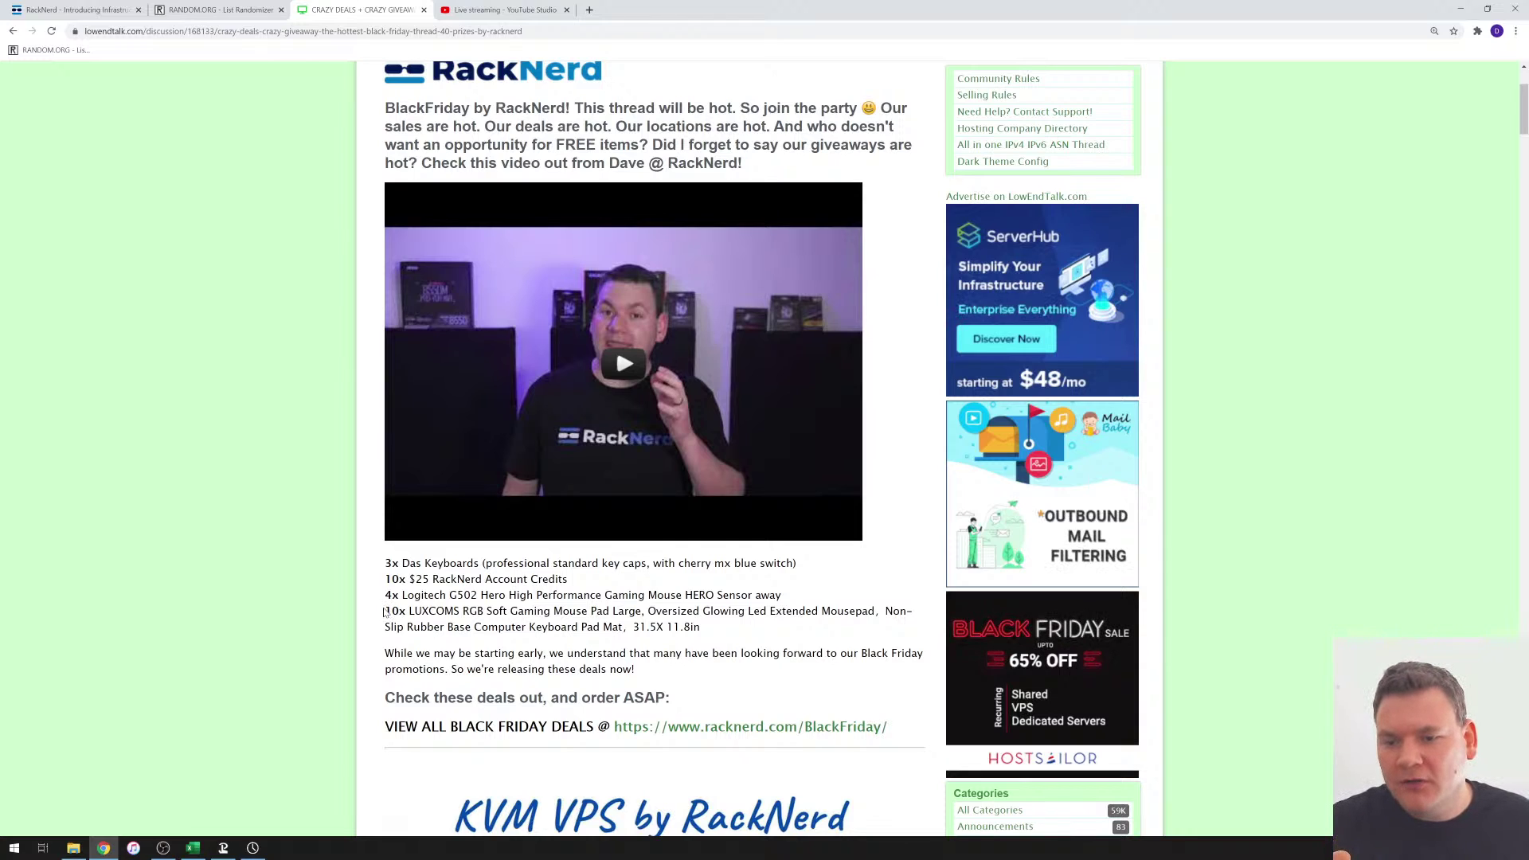
Step: Highlight the mouse pad quantity in the RackNerd prize list, then clear the highlight
drag(385, 611, 413, 611)
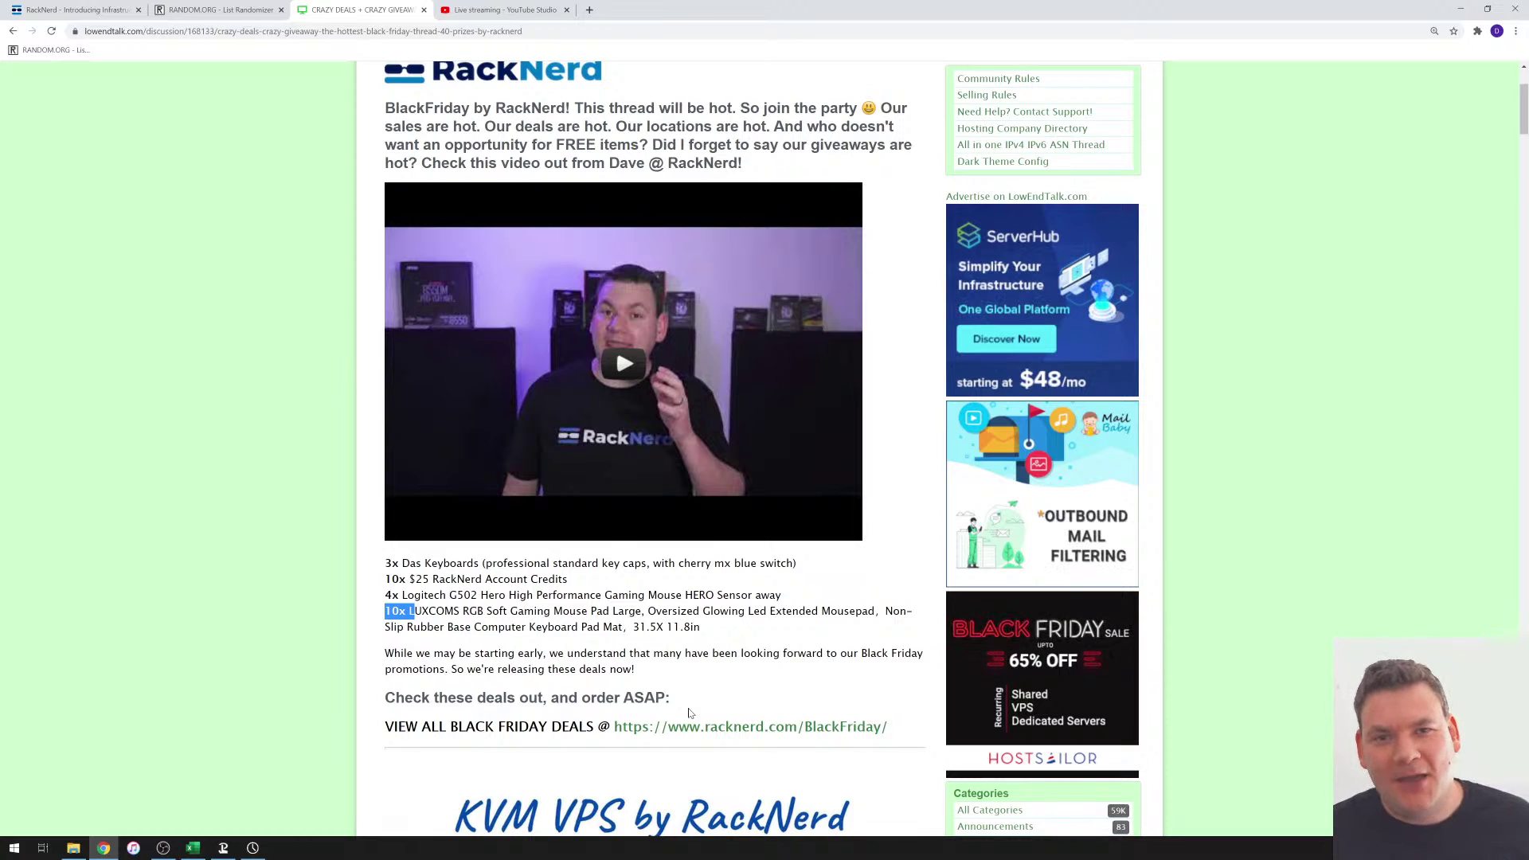
click(708, 641)
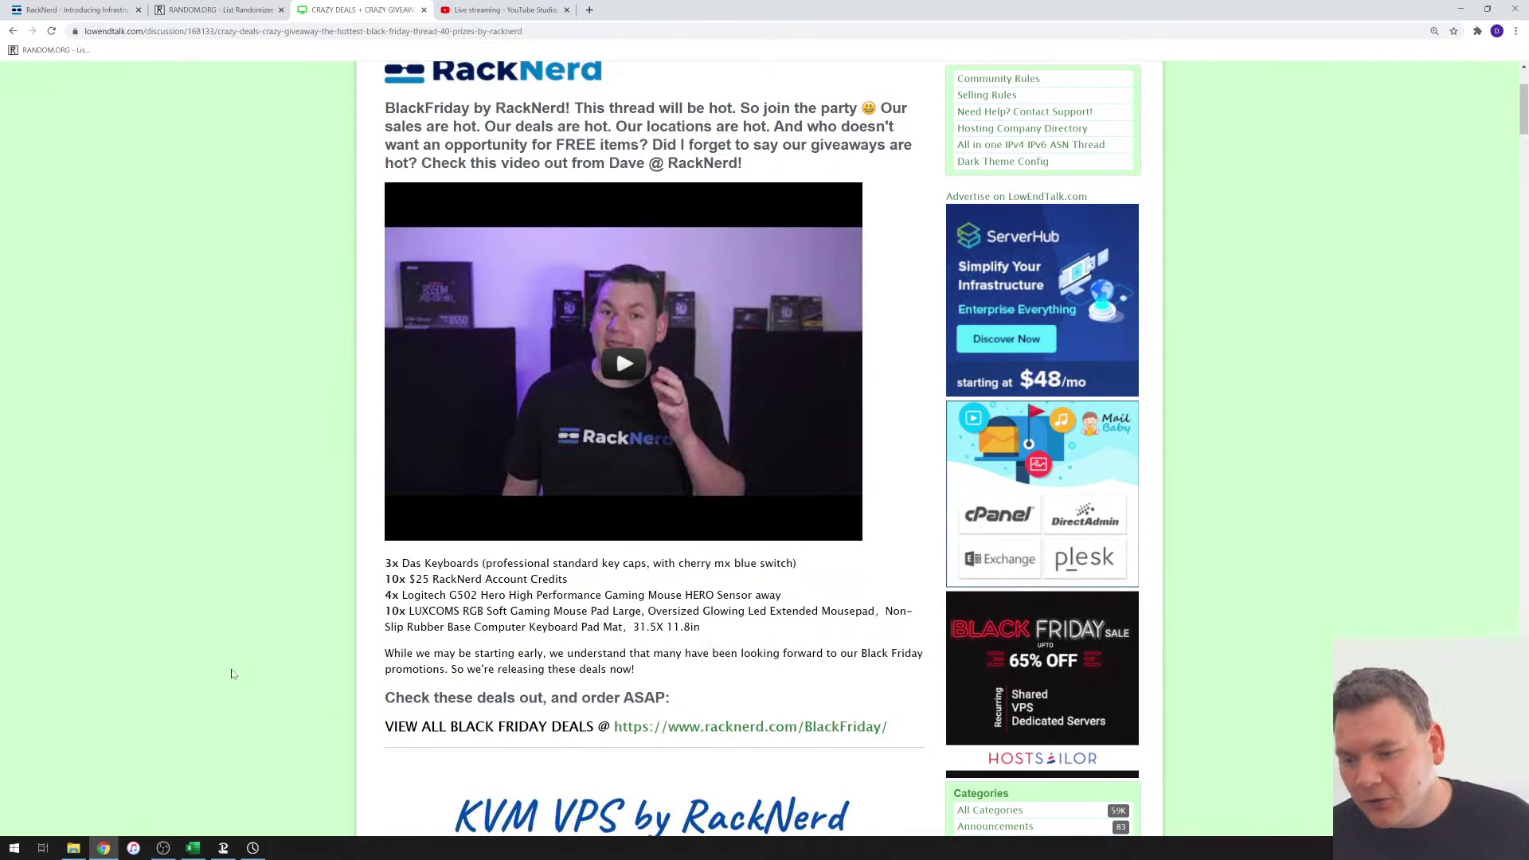
Step: Copy the whole column A of entrant usernames, xmcm through CokeMine, in Excel
click(193, 848)
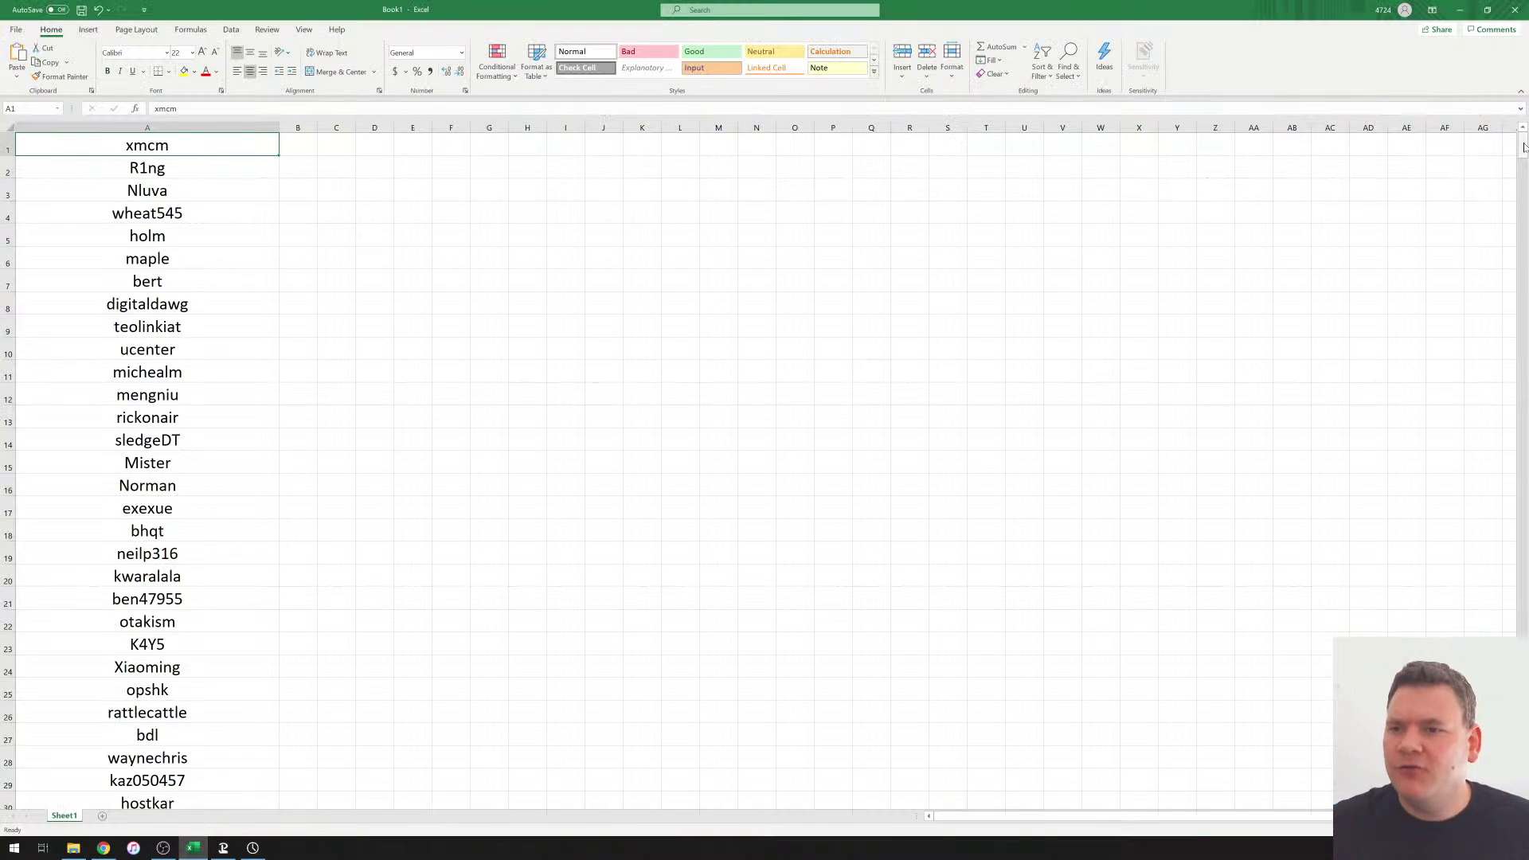
drag(1523, 147, 1523, 645)
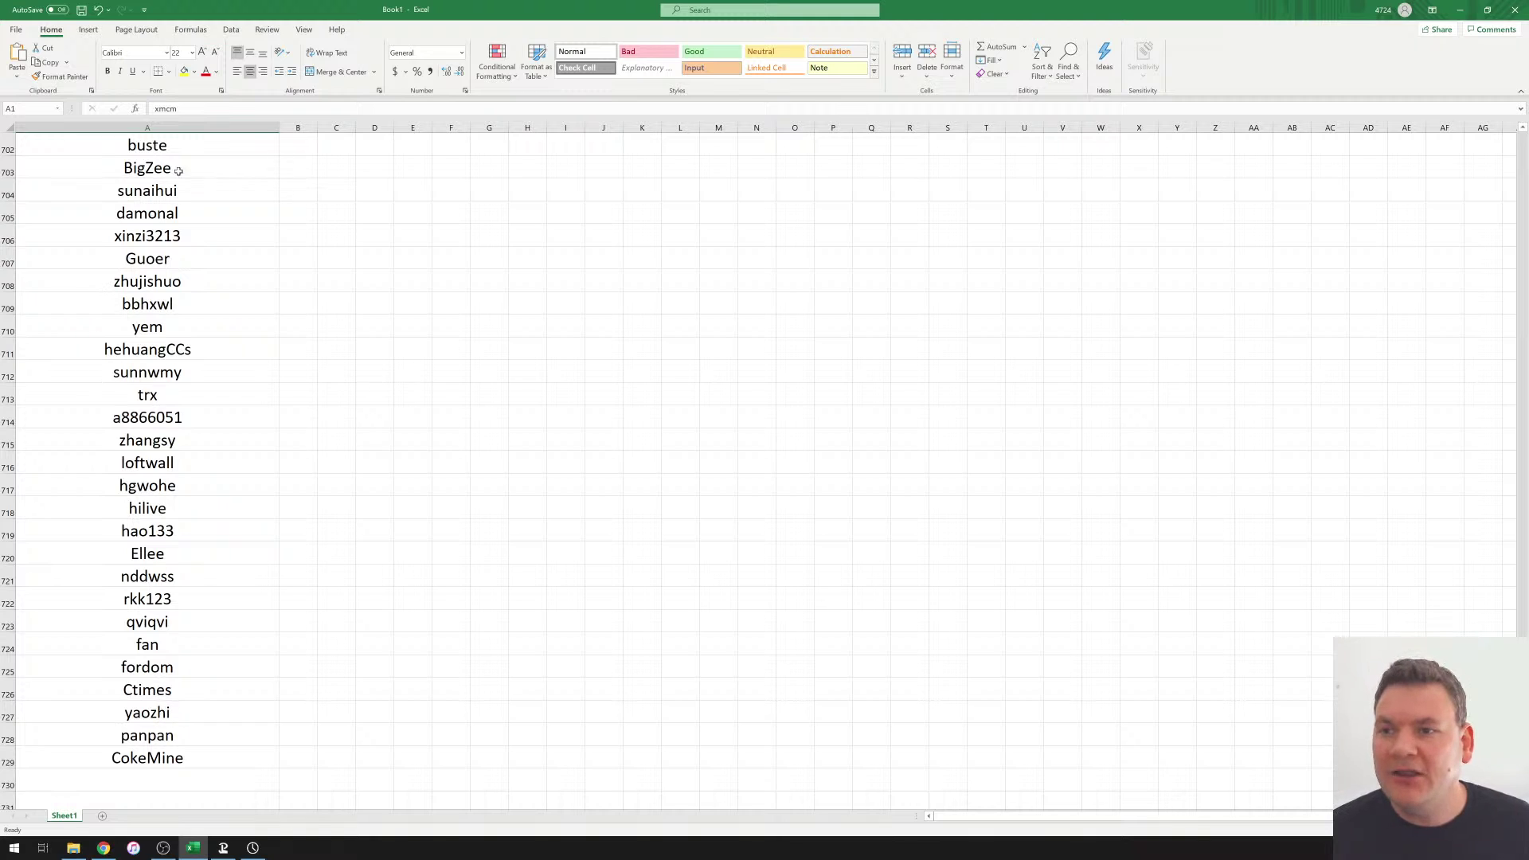
click(179, 126)
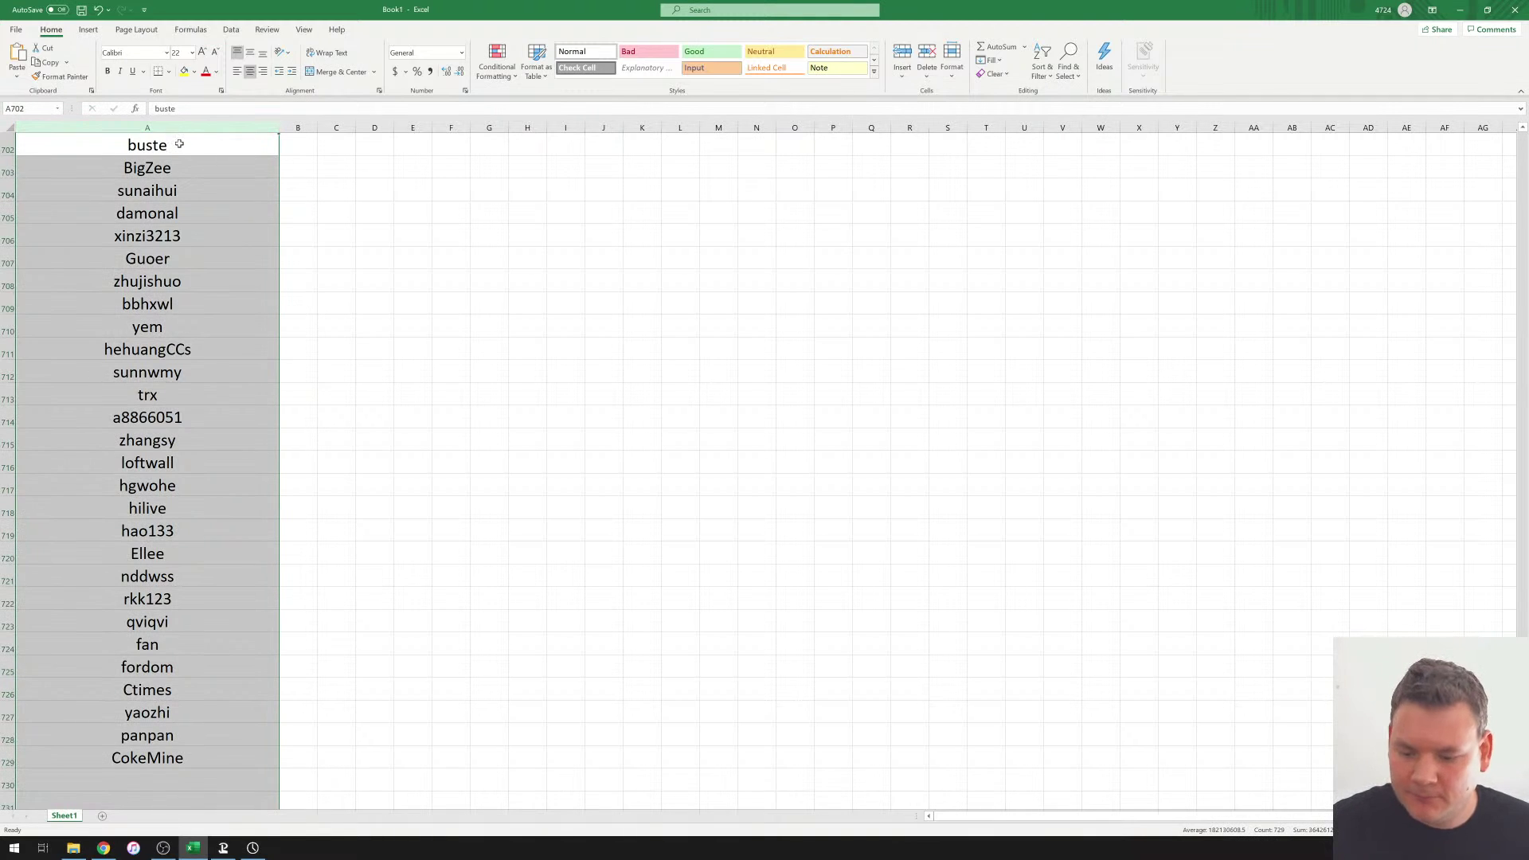
key(ctrl+c)
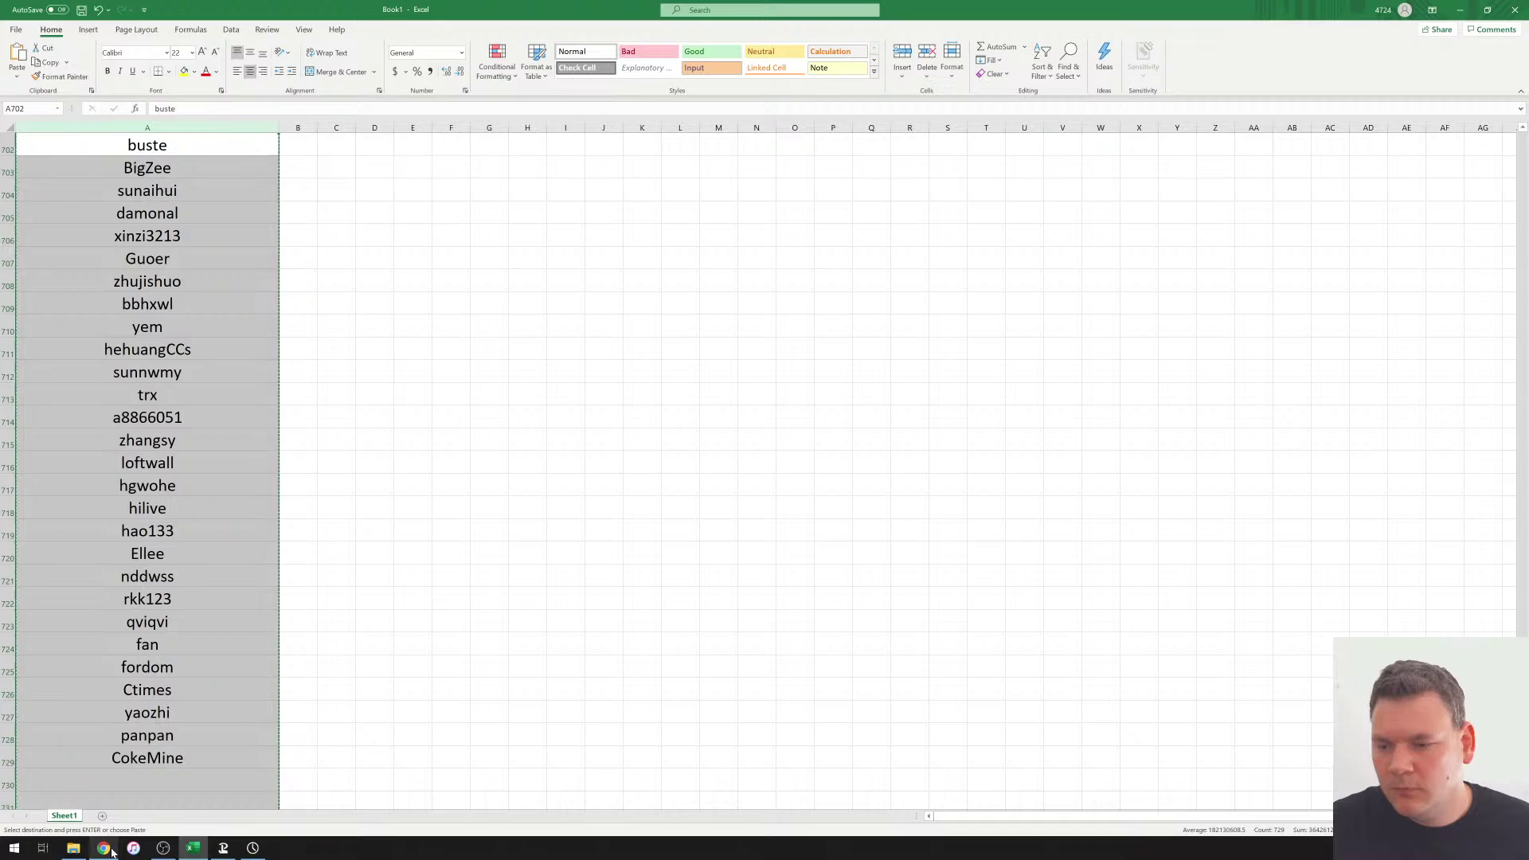
Step: Paste the 729 entrant names into the RANDOM.ORG List Randomizer and submit it
click(105, 849)
click(220, 10)
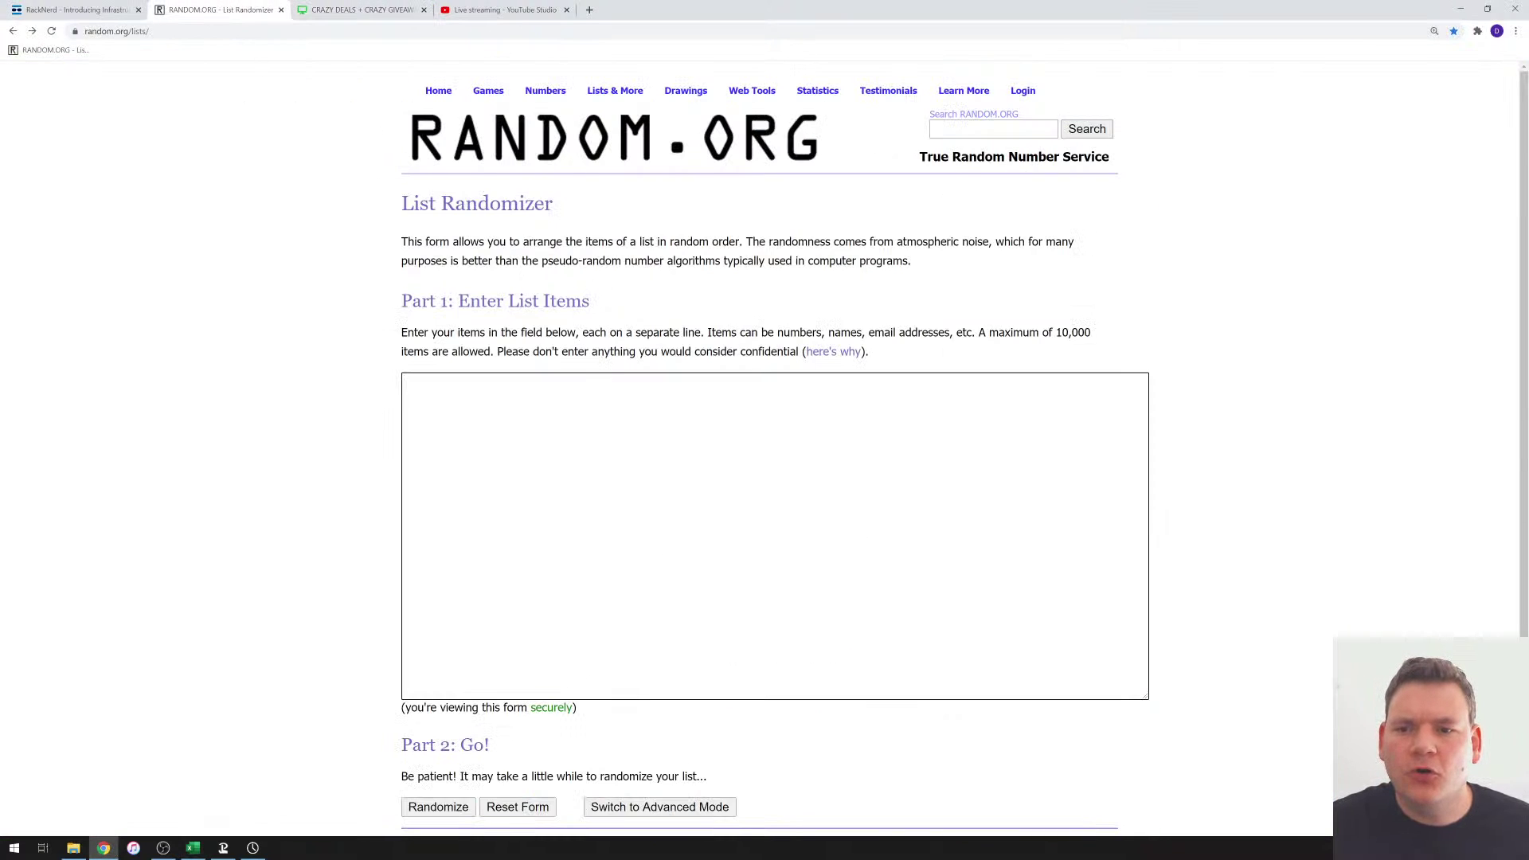
key(ctrl+v)
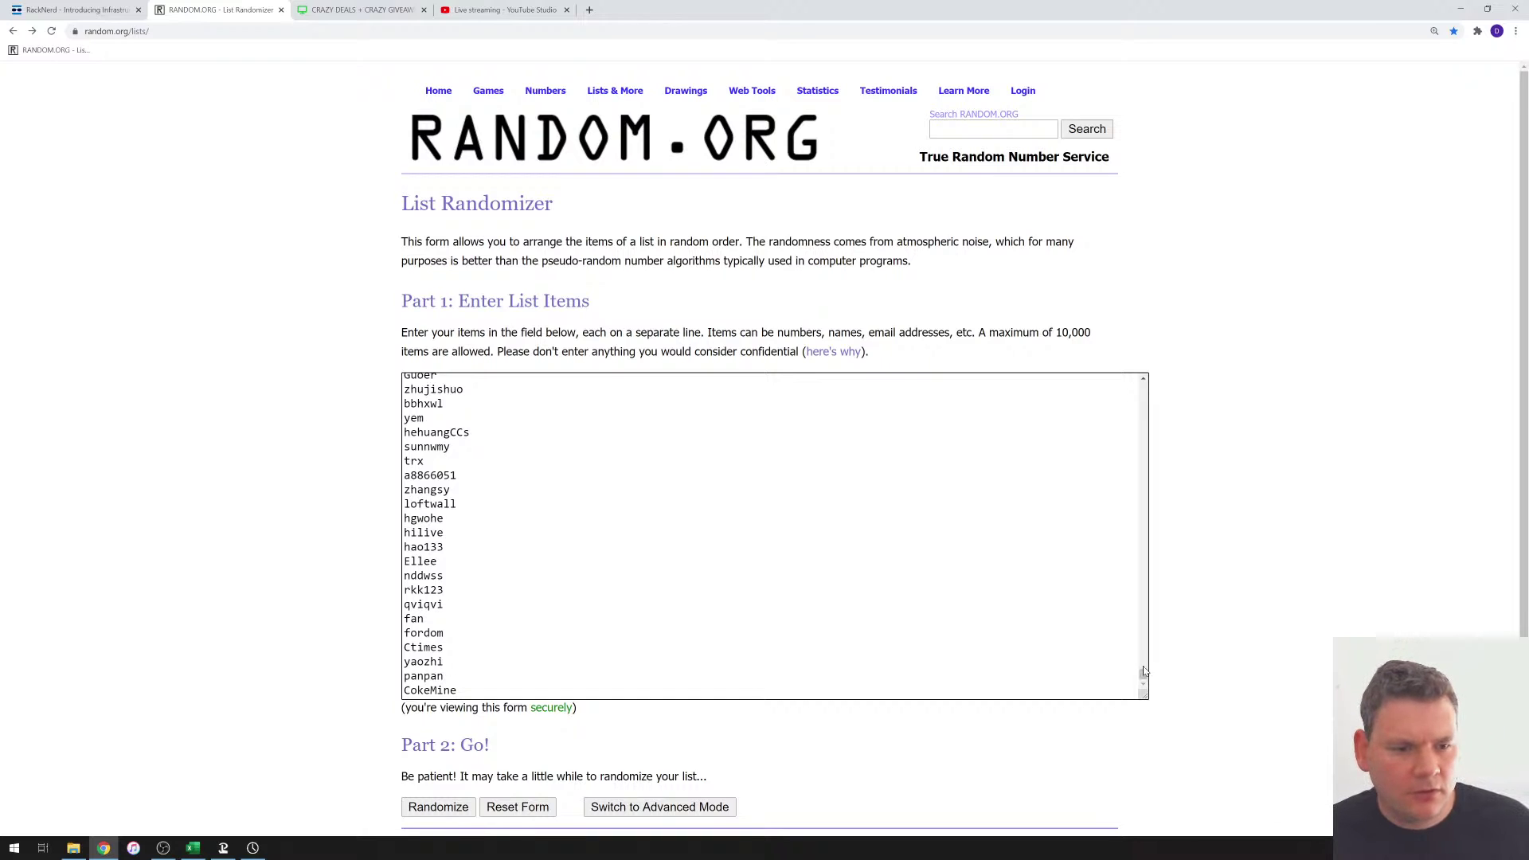
drag(1143, 679, 1146, 614)
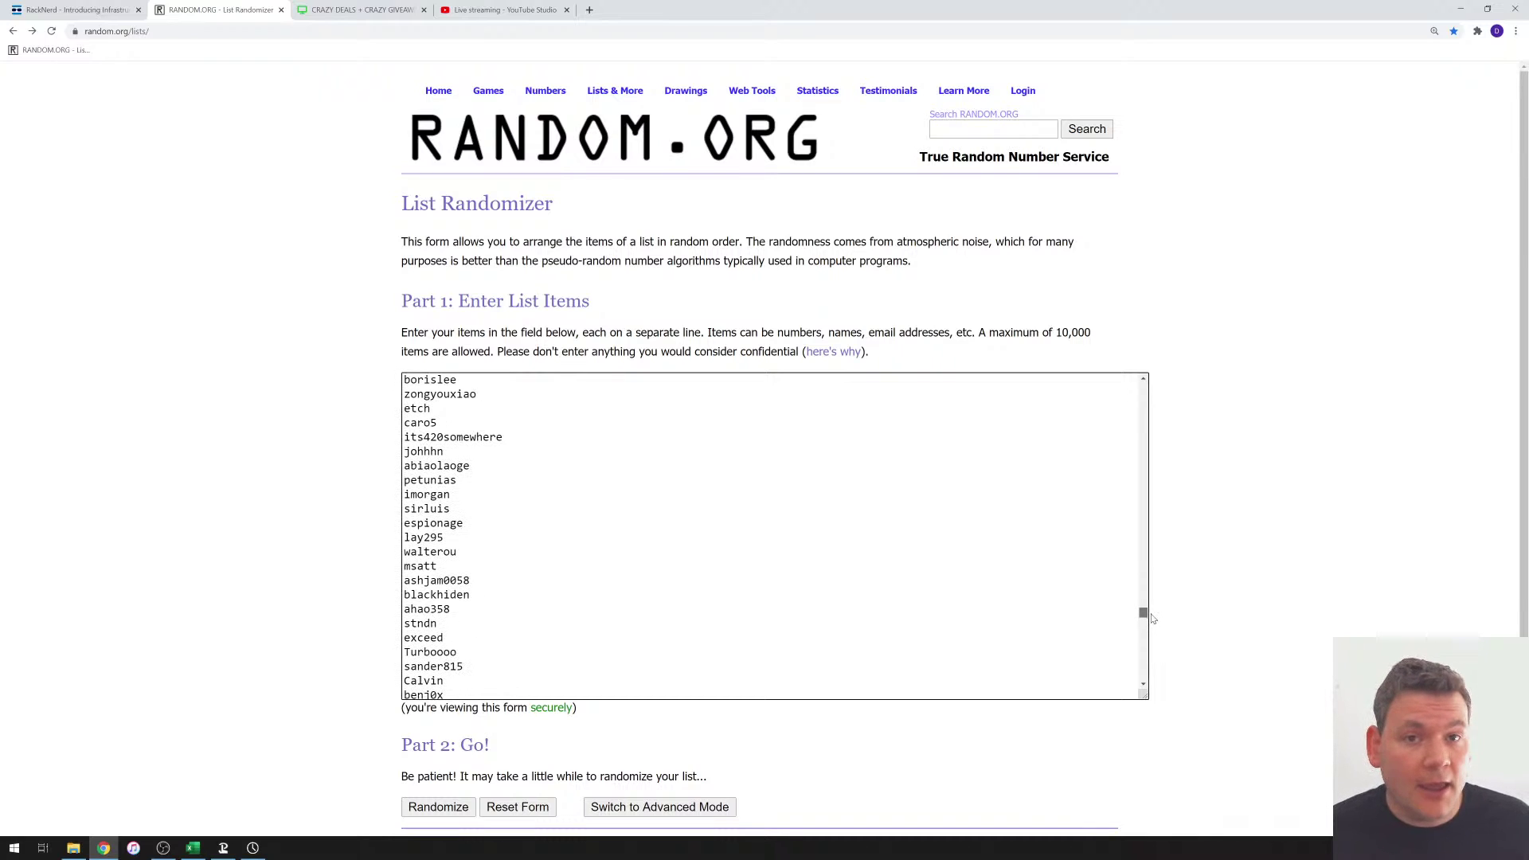
drag(1148, 614, 1145, 384)
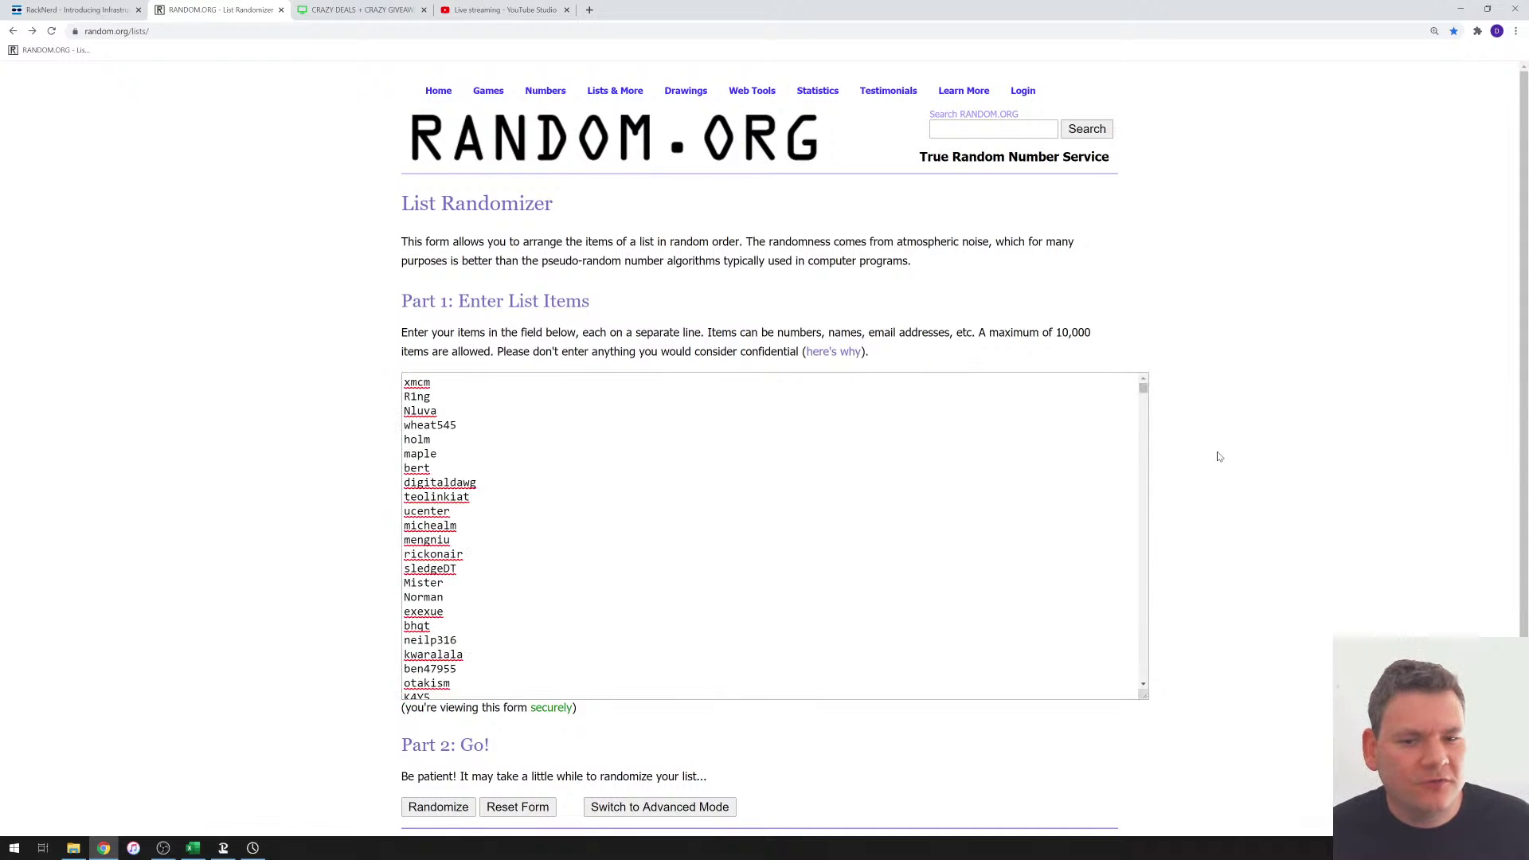
scroll(1217, 454, down, 1)
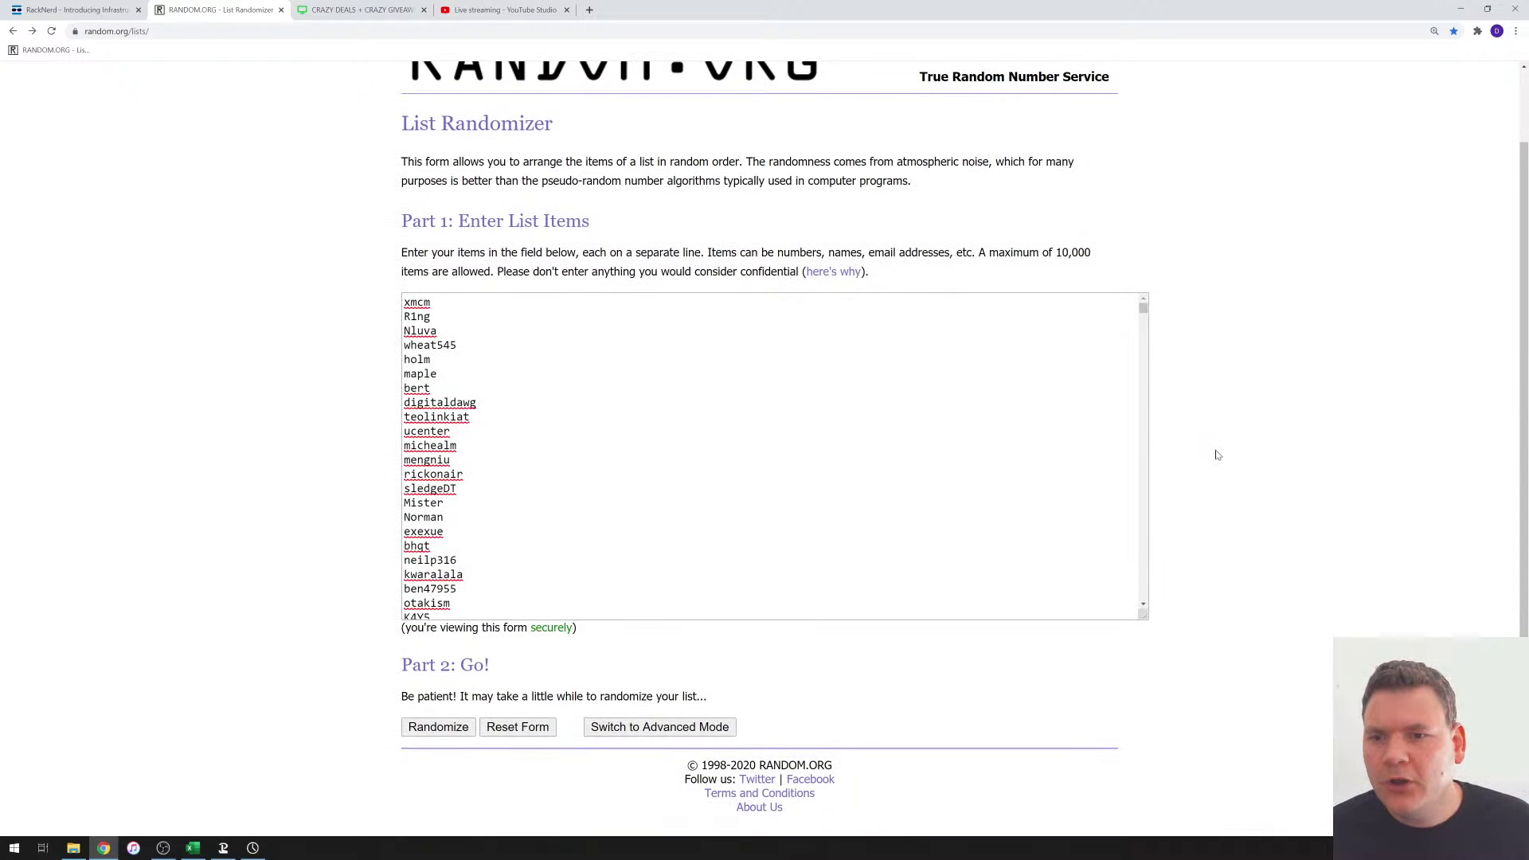
click(449, 732)
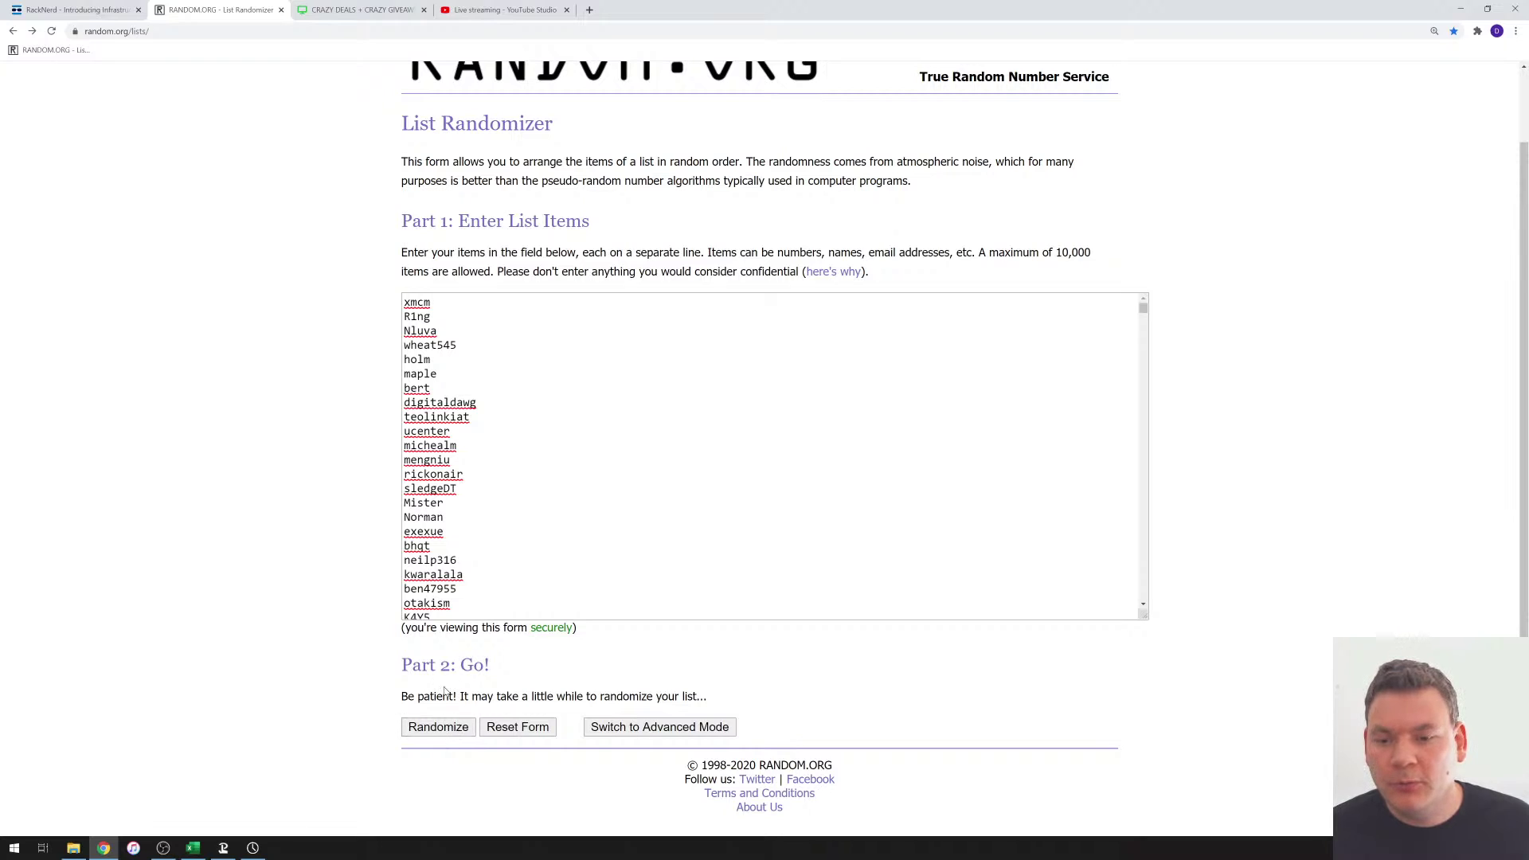
click(445, 733)
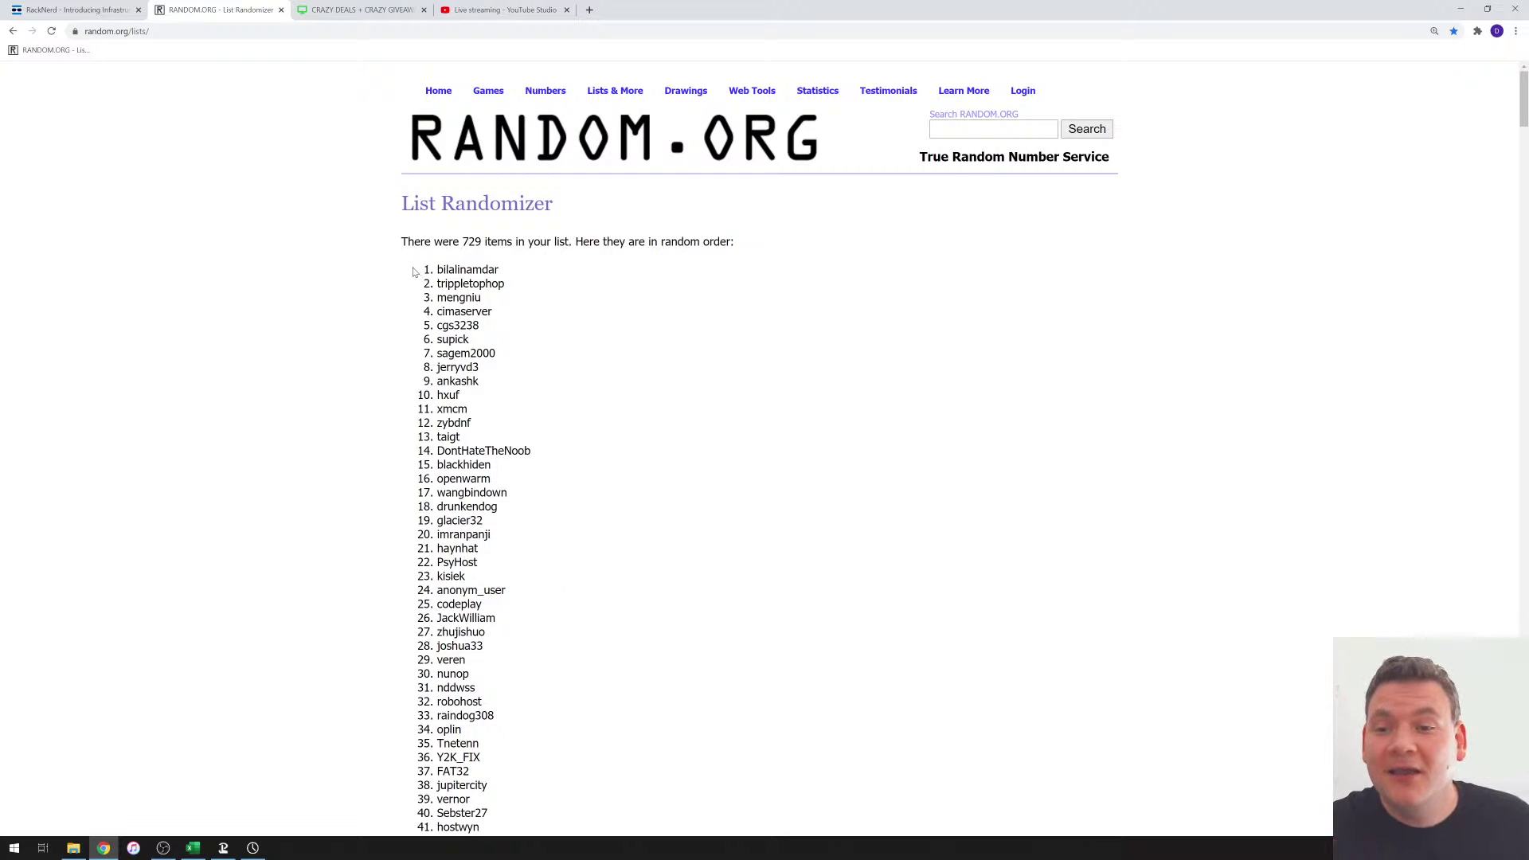
mouse_move(418, 270)
mouse_down()
mouse_move(570, 578)
mouse_move(585, 640)
mouse_up()
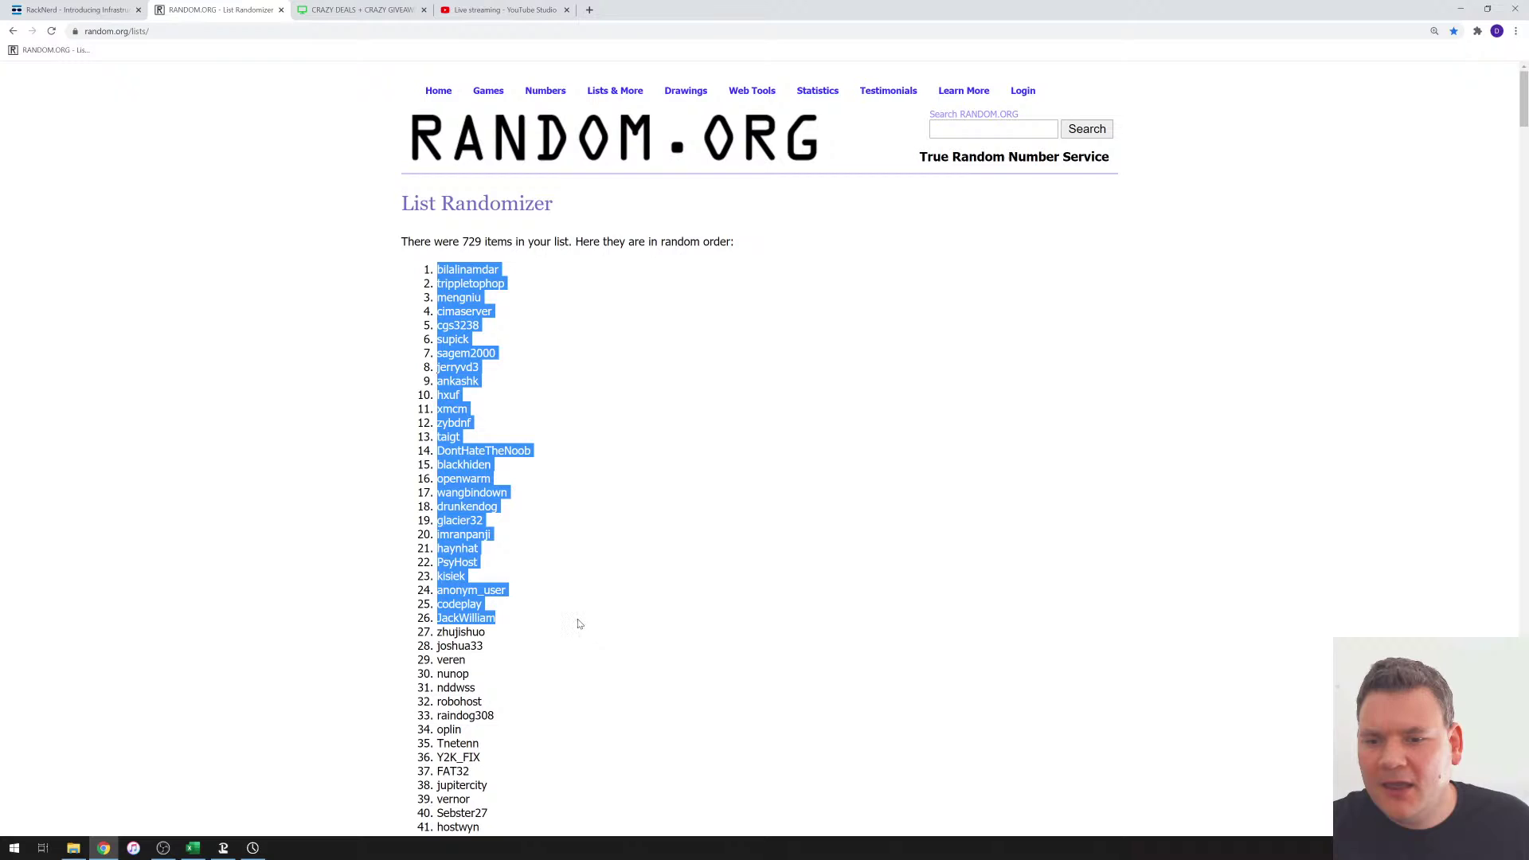